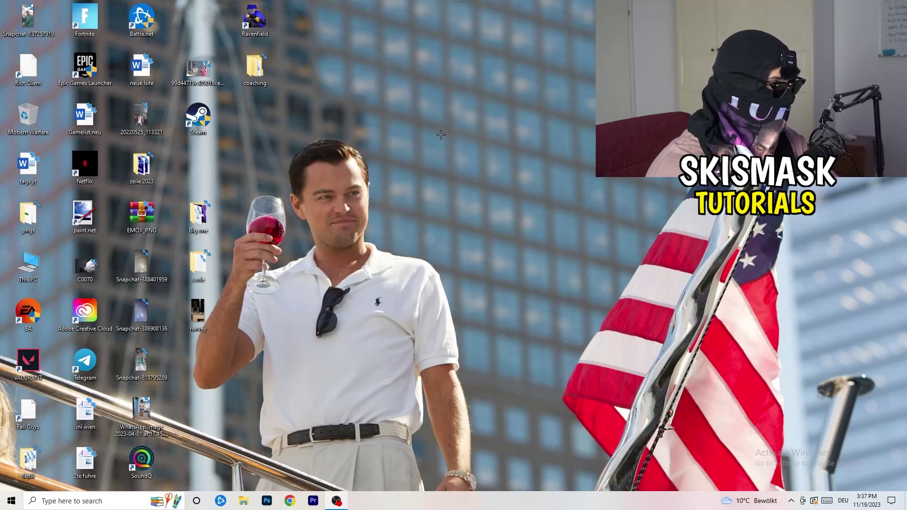
Step: Launch Task Manager from the taskbar and inspect the Antimalware Service Executable process's actions without ending it
right_click(444, 502)
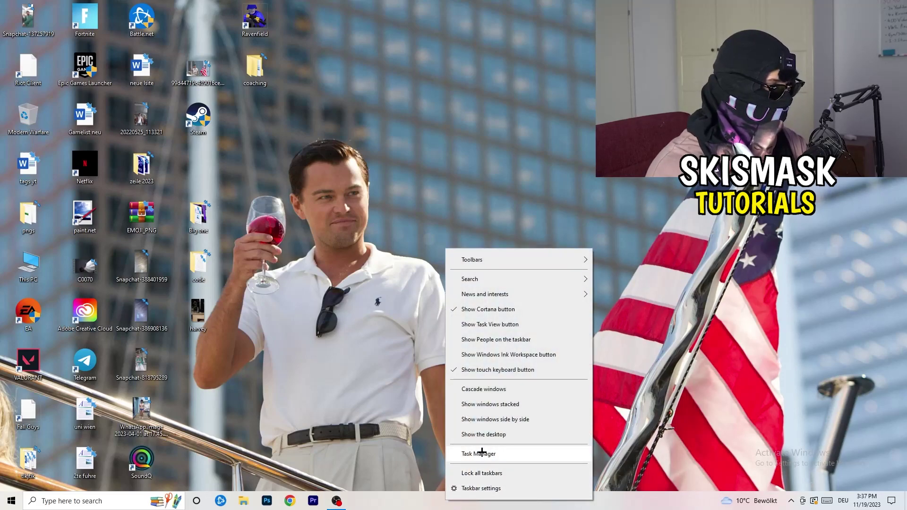
left_click(511, 452)
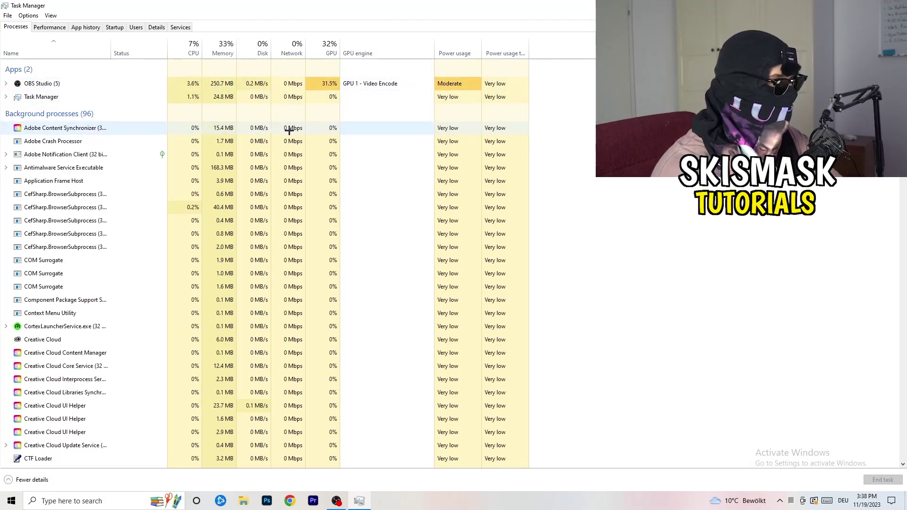
right_click(213, 169)
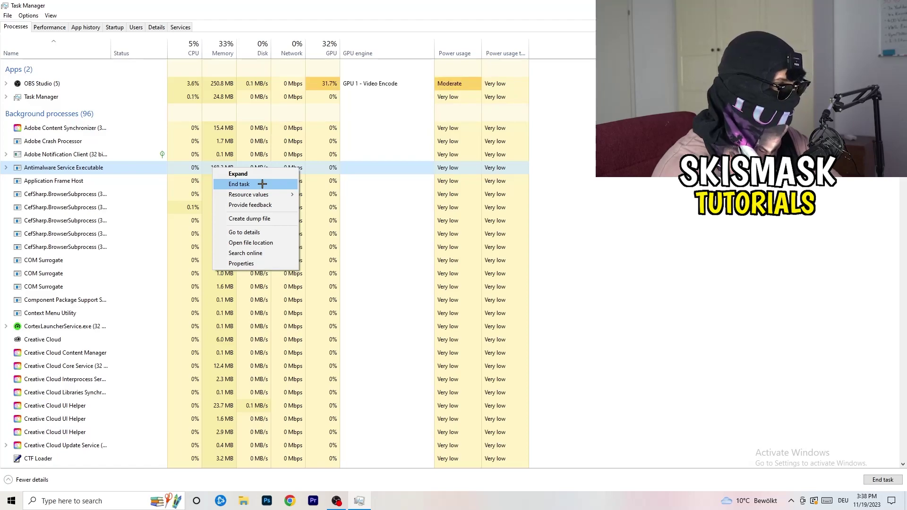
key("Escape")
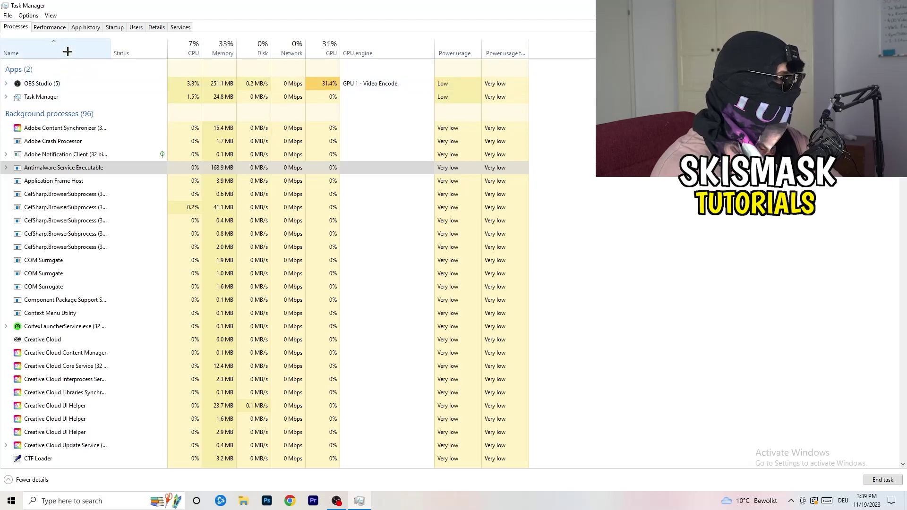
Step: On the Startup tab, review the Dropbox, EA and File Association Helper entries without changing their status
left_click(115, 27)
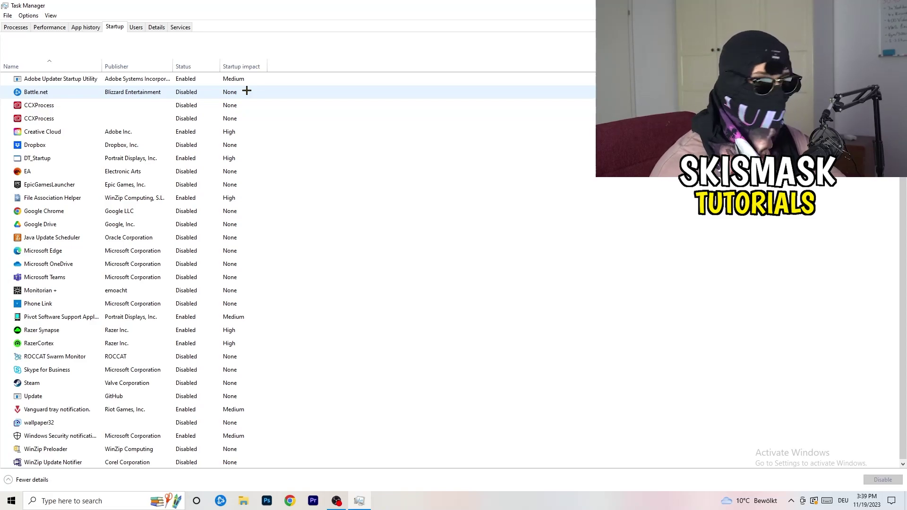
right_click(188, 143)
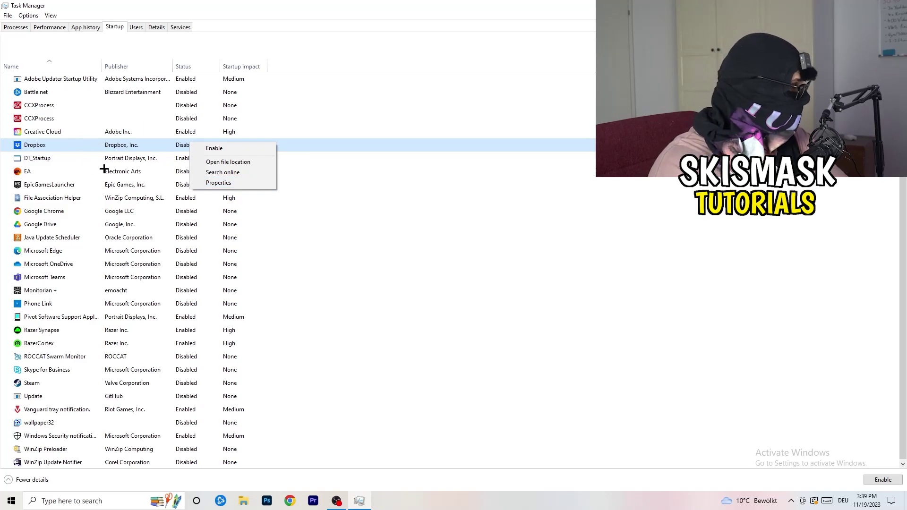
right_click(90, 174)
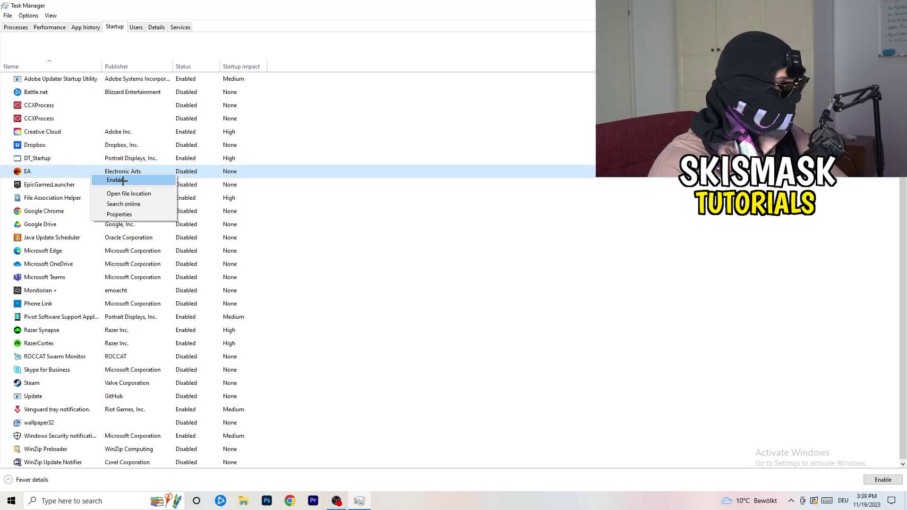
left_click(603, 242)
left_click(603, 247)
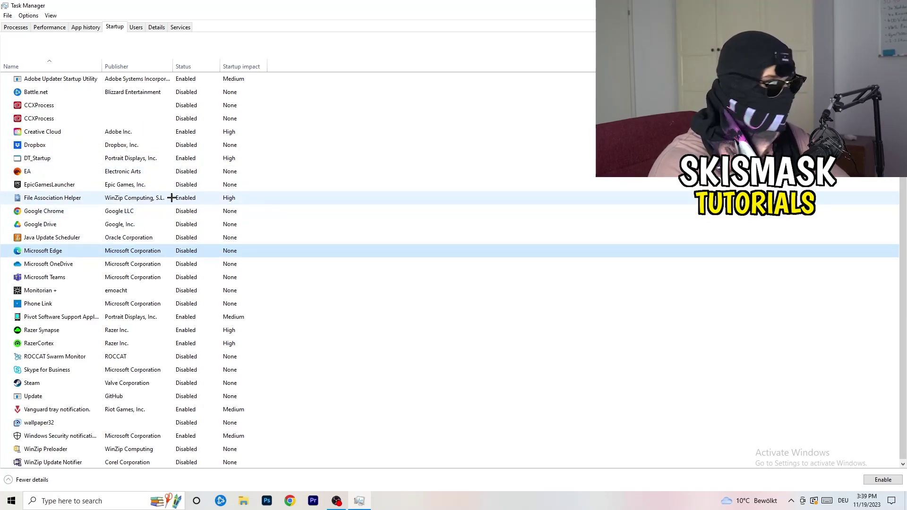
right_click(186, 200)
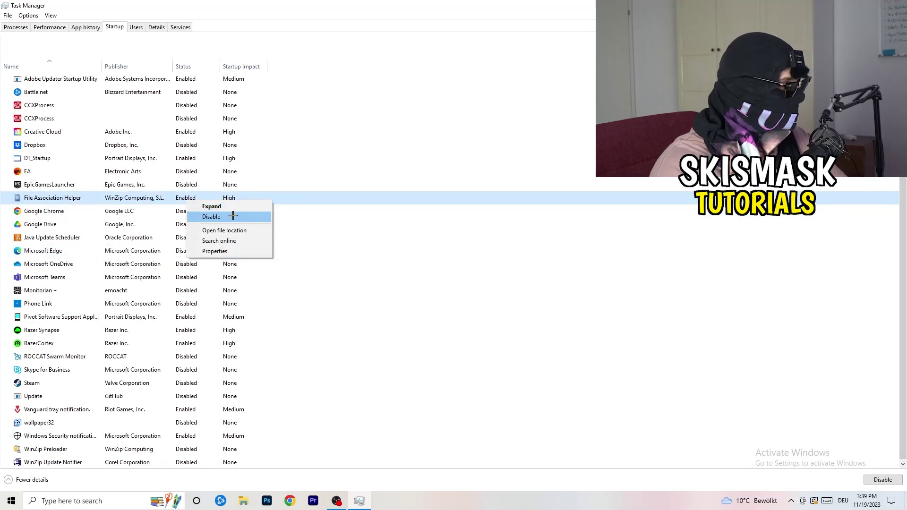
left_click(407, 237)
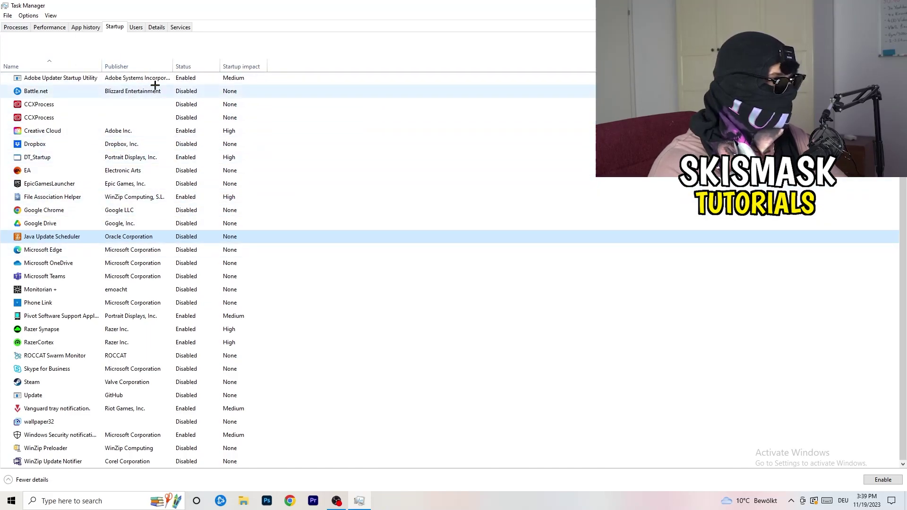
Step: Switch to the Details tab and check DropboxCrashHandler's Set priority options
left_click(50, 27)
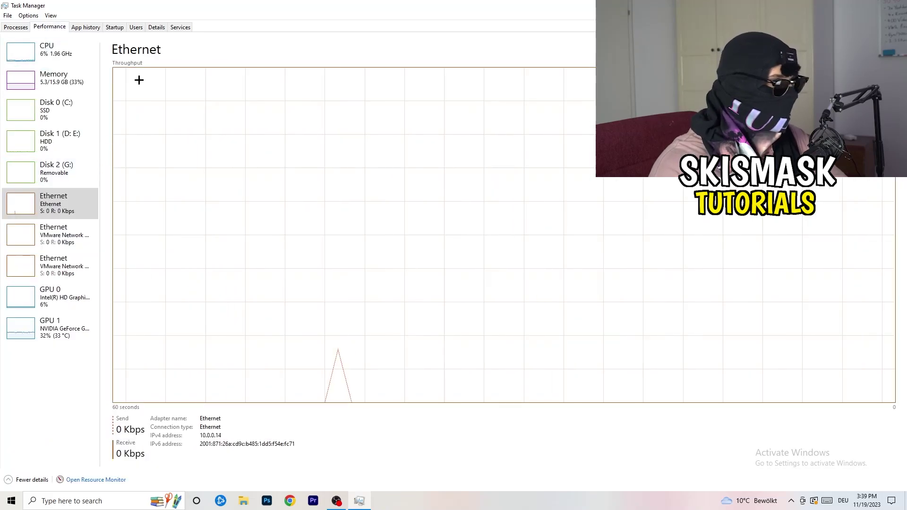
left_click(161, 25)
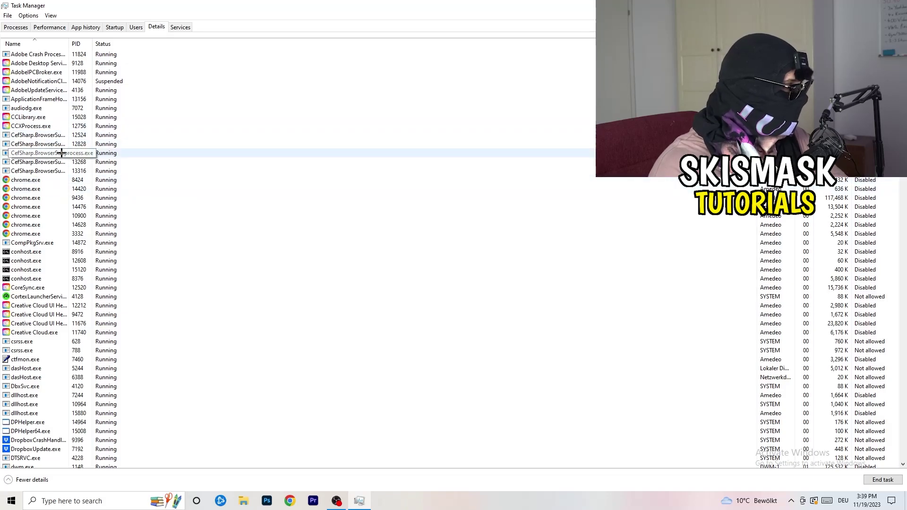
scroll(205, 247, "down", 6)
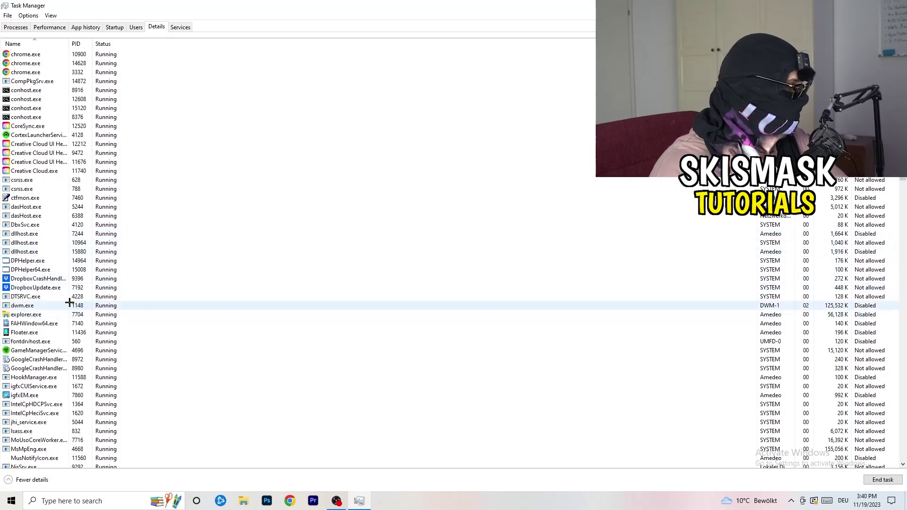
right_click(30, 279)
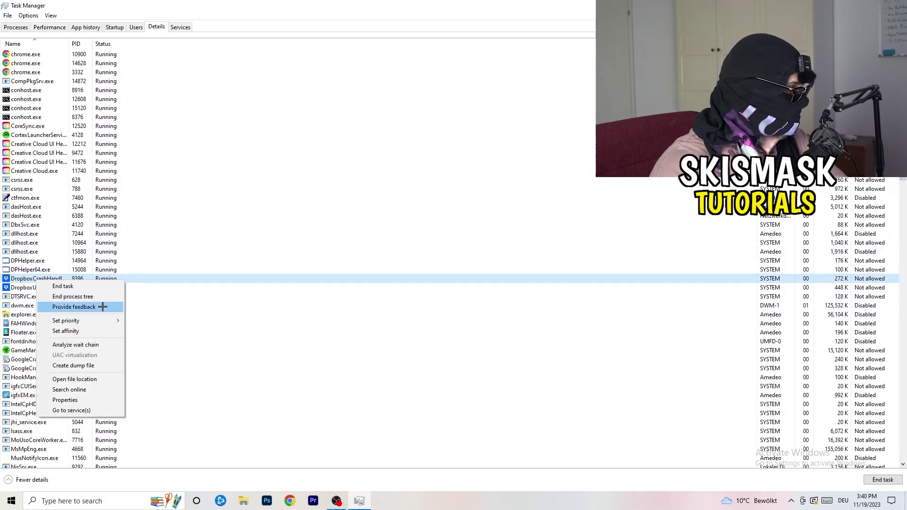
right_click(73, 277)
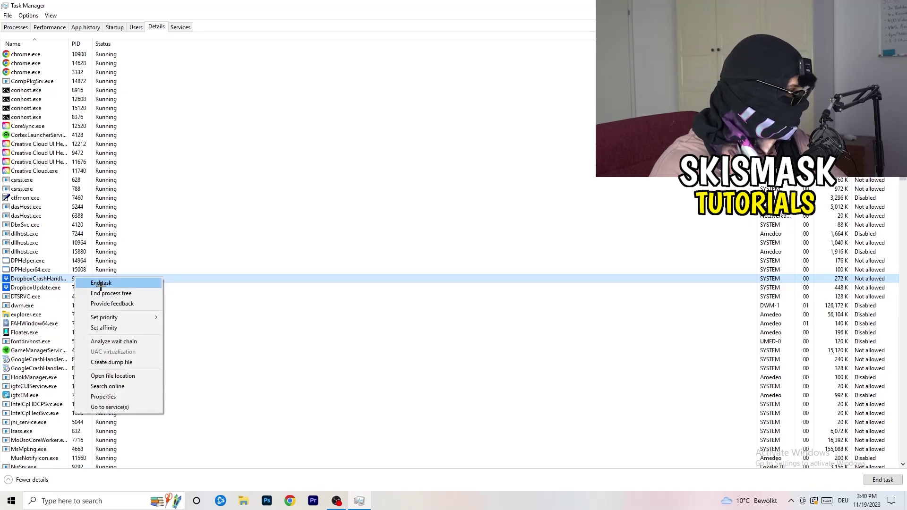
right_click(68, 279)
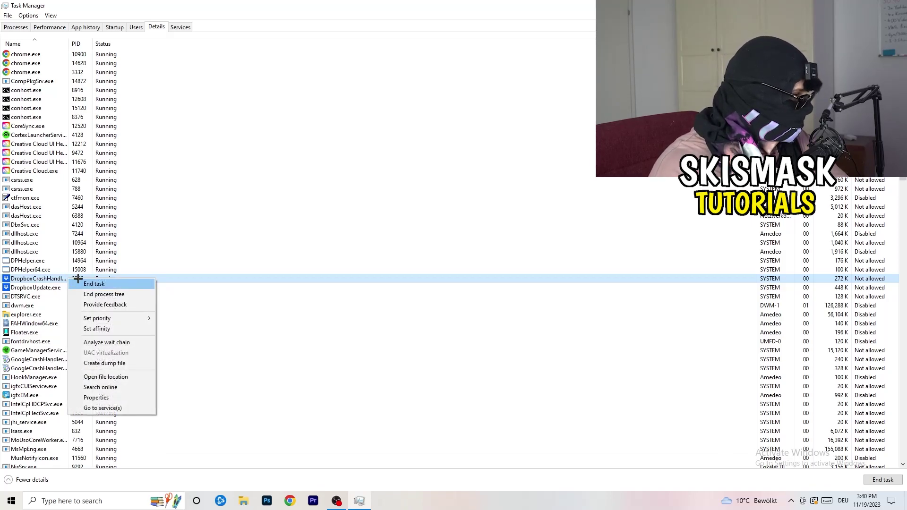
mouse_move(113, 320)
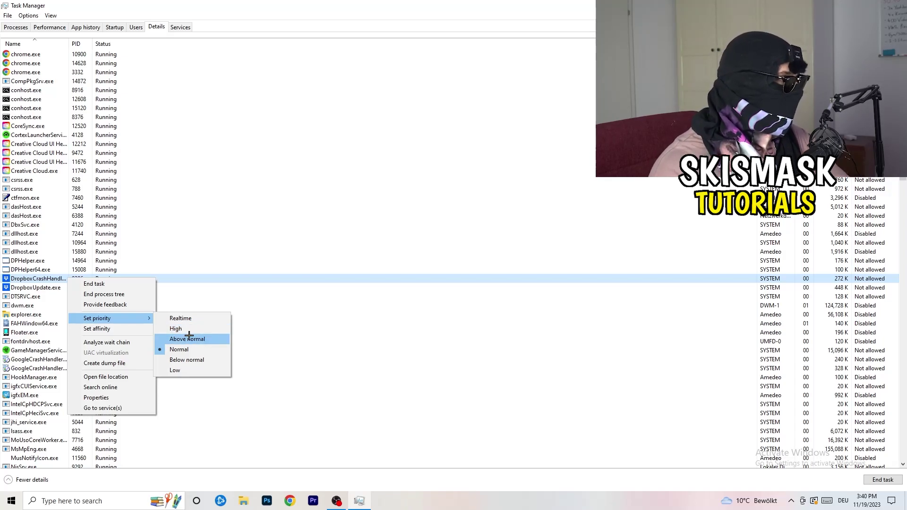
Step: Close Task Manager without changing priority, then launch Settings by searching 'settings' in Start
left_click(449, 7)
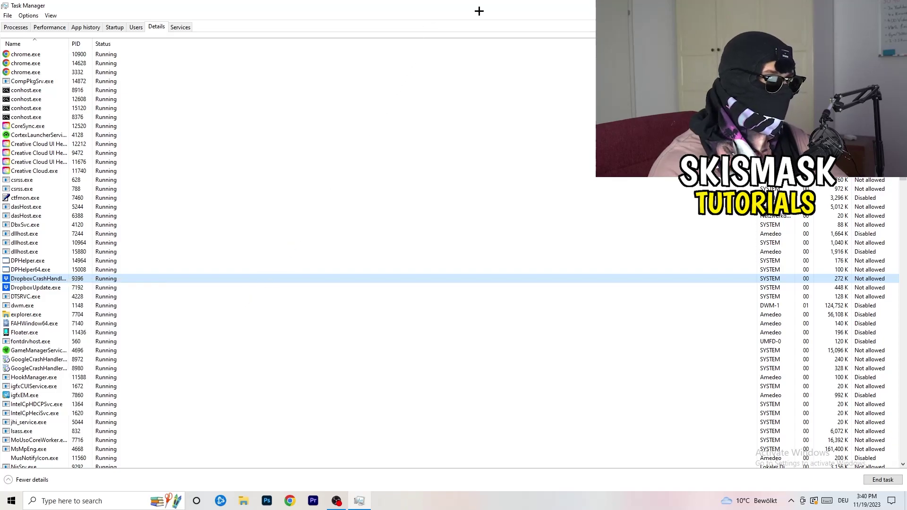
key("alt+F4")
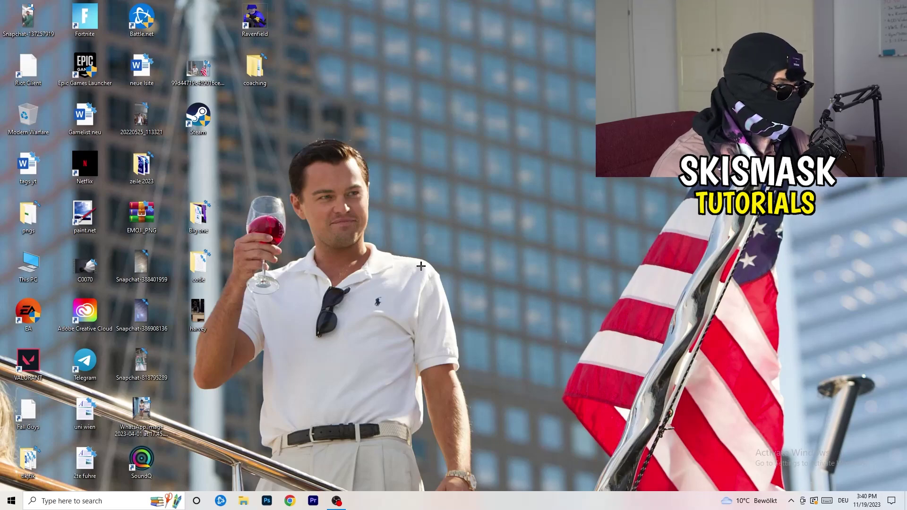
key("super")
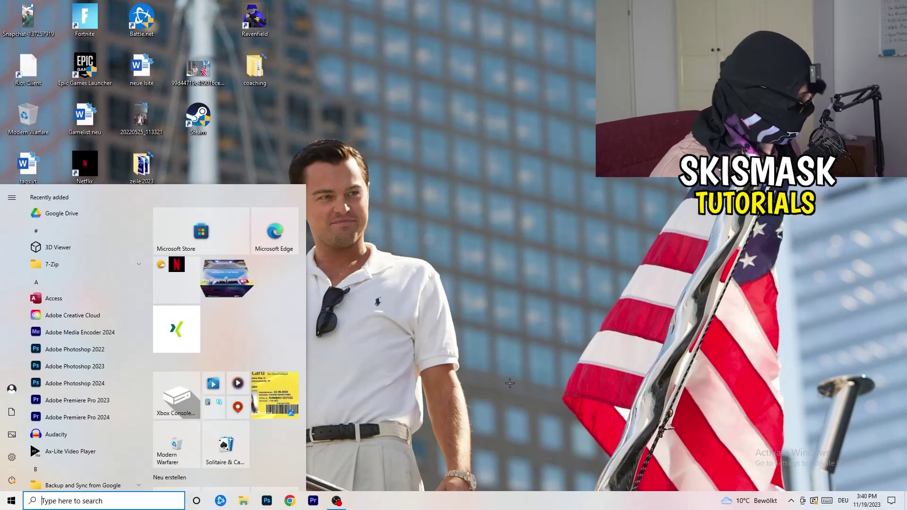
type("settings")
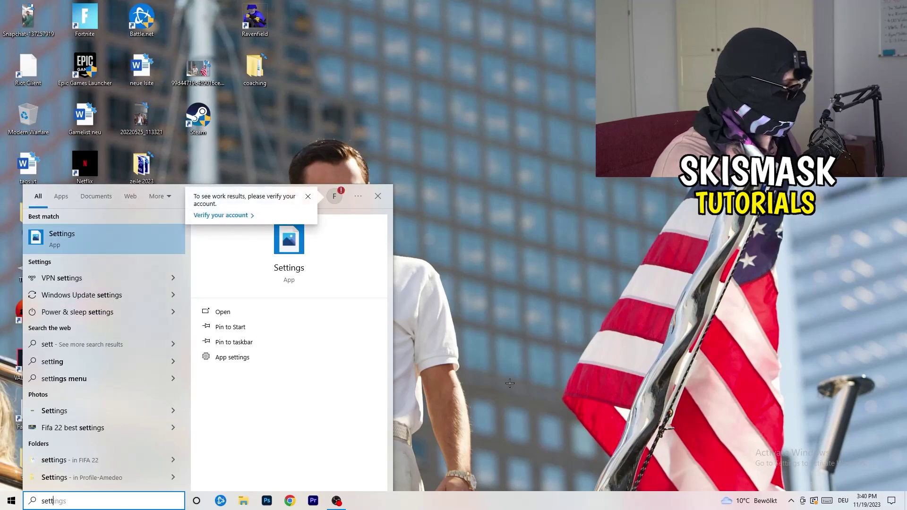
key("Return")
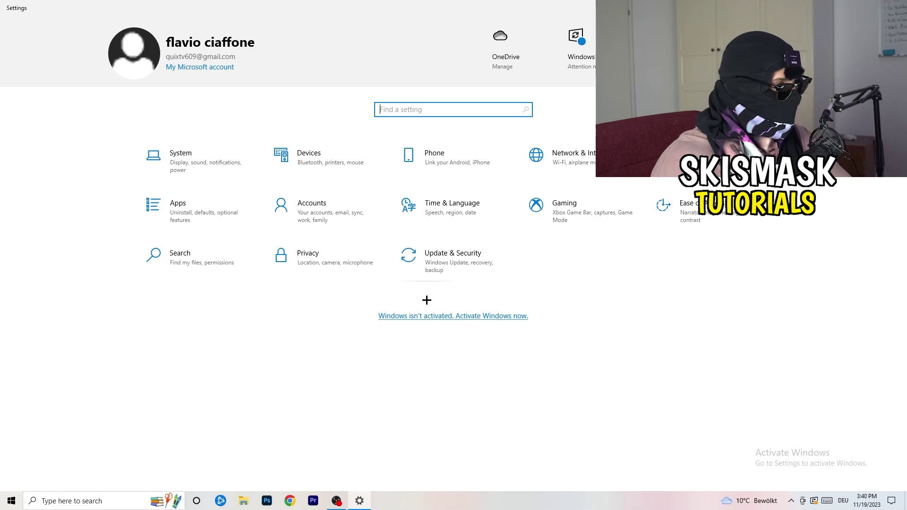
Step: Open the System category to reach the Display page showing two side-by-side monitors
left_click(206, 168)
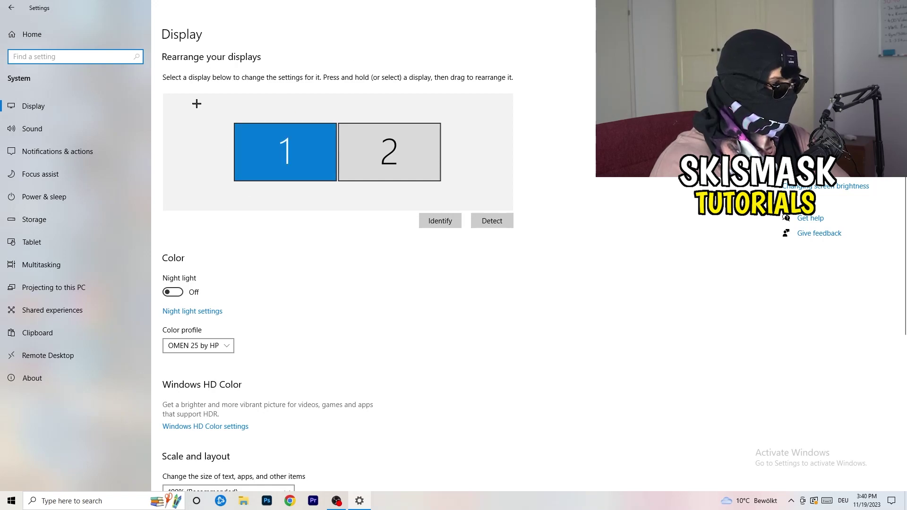
left_click(215, 33)
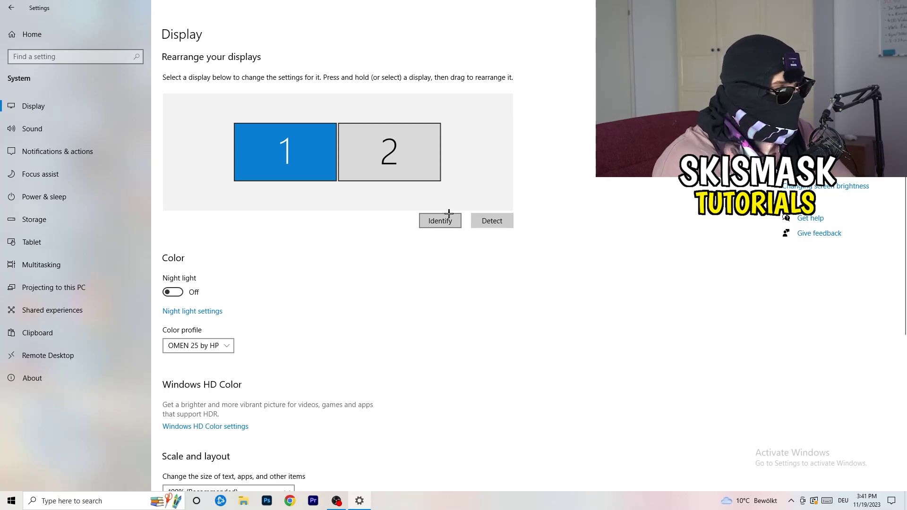
scroll(320, 259, "down", 3)
scroll(321, 260, "up", 3)
scroll(321, 259, "down", 4)
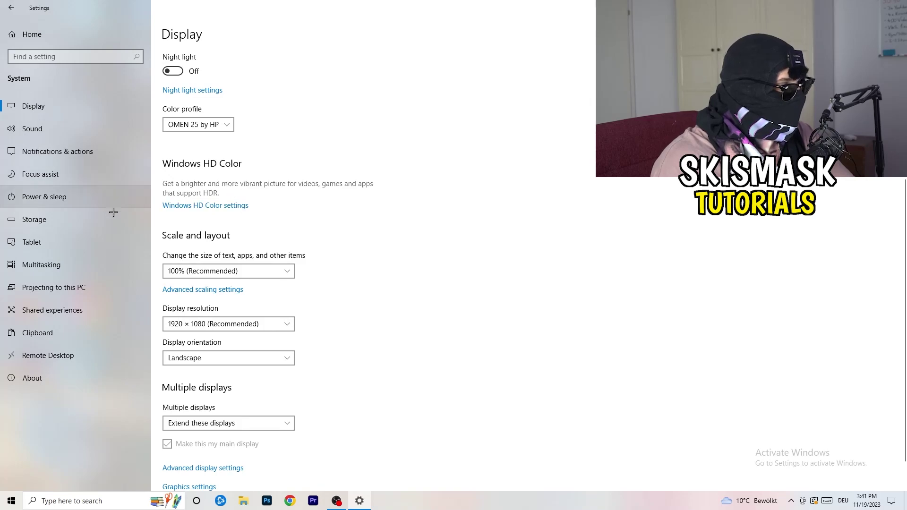
left_click(279, 267)
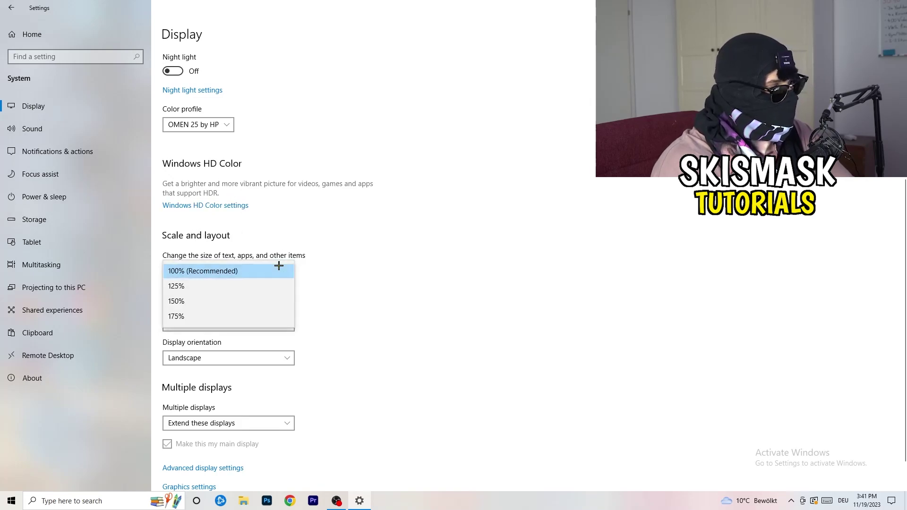
left_click(317, 255)
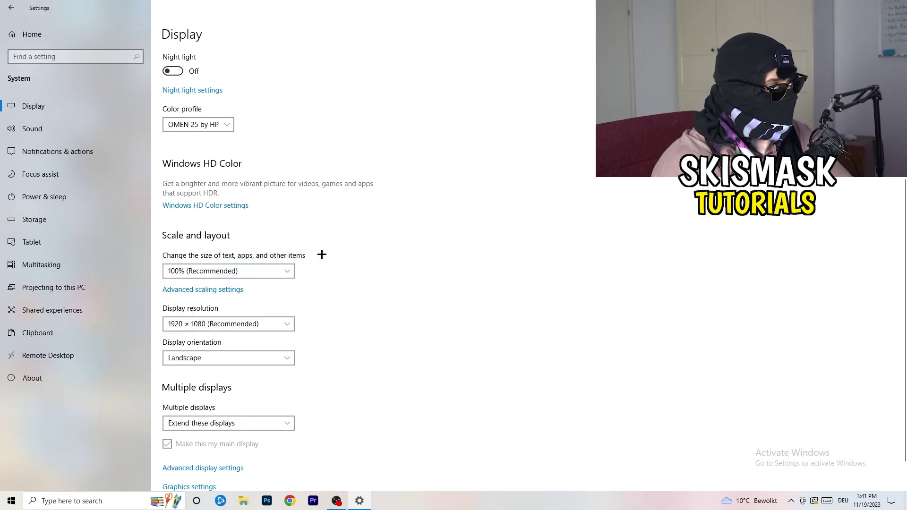
scroll(249, 276, "down", 1)
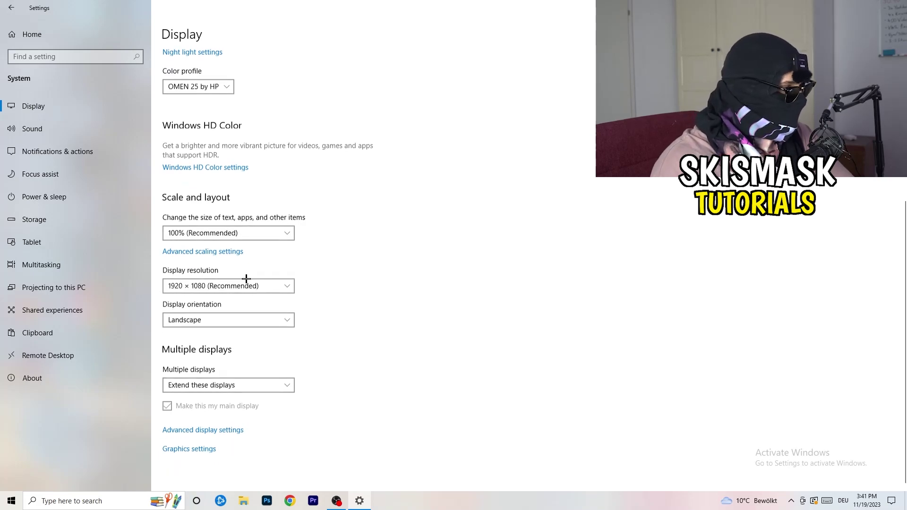
key("alt+Down")
left_click(411, 223)
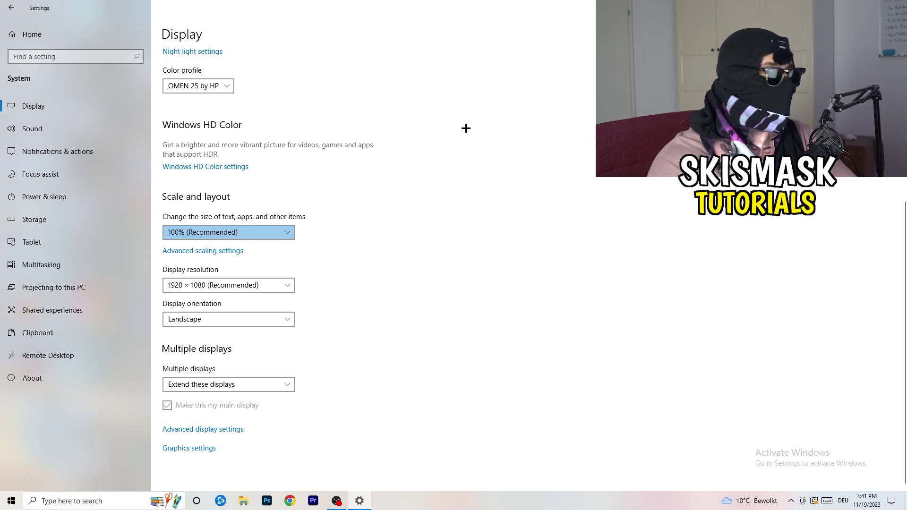
left_click(295, 286)
left_click(328, 268)
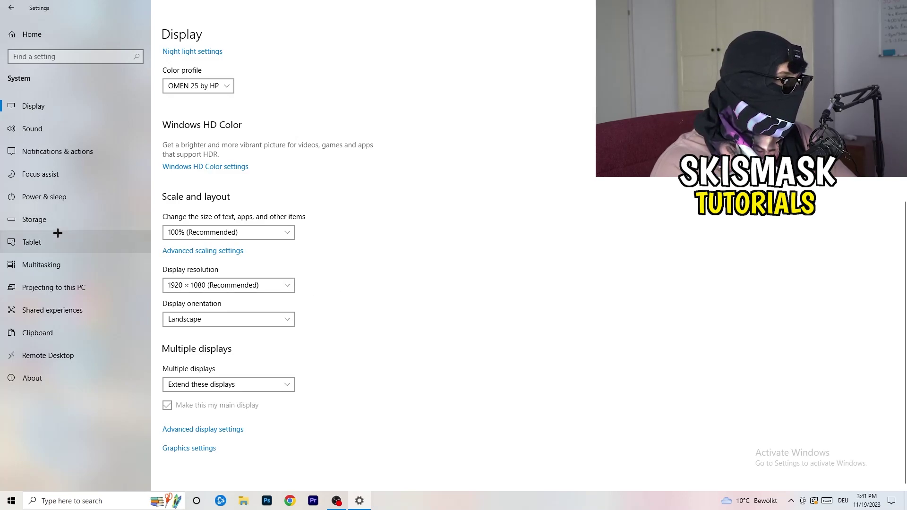
Step: Turn off Storage Sense's deletion of unused temporary app files, keeping weekly runs and 14-day recycle bin cleanup
left_click(67, 213)
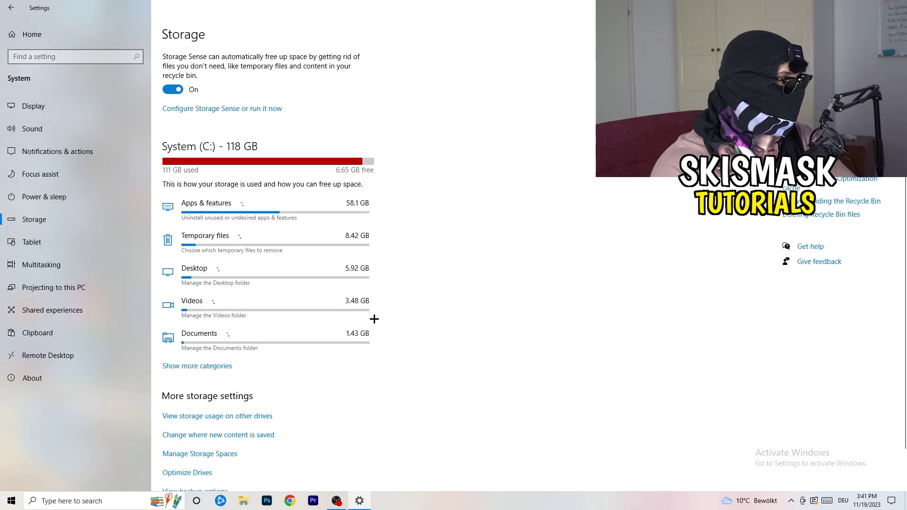
scroll(390, 310, "down", 2)
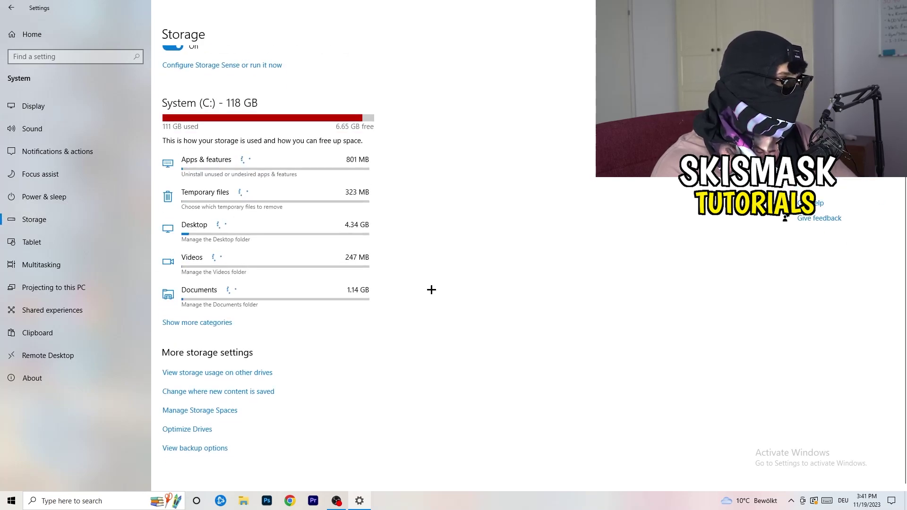
scroll(431, 289, "up", 2)
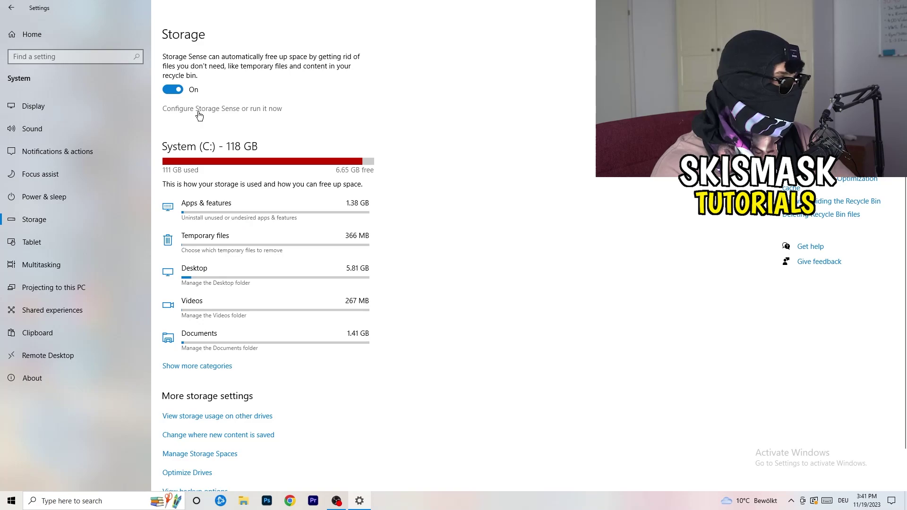
left_click(199, 112)
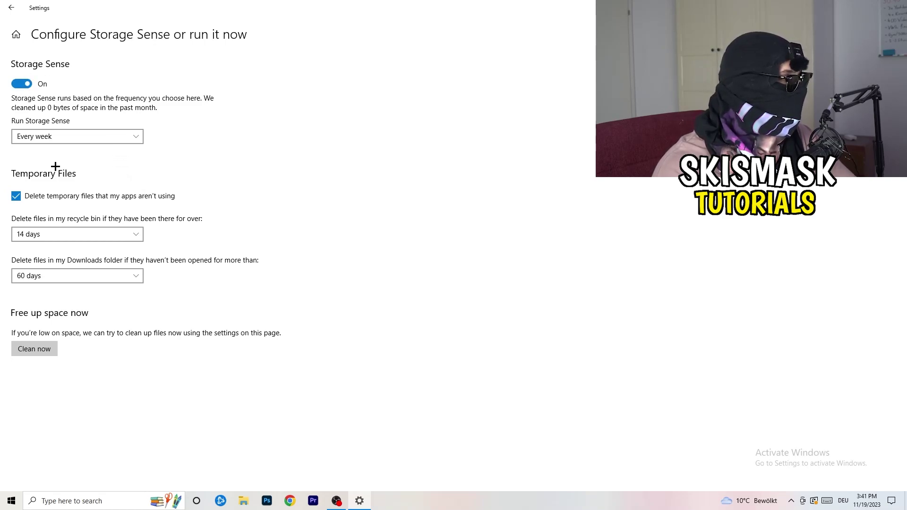
left_click(47, 136)
left_click(48, 136)
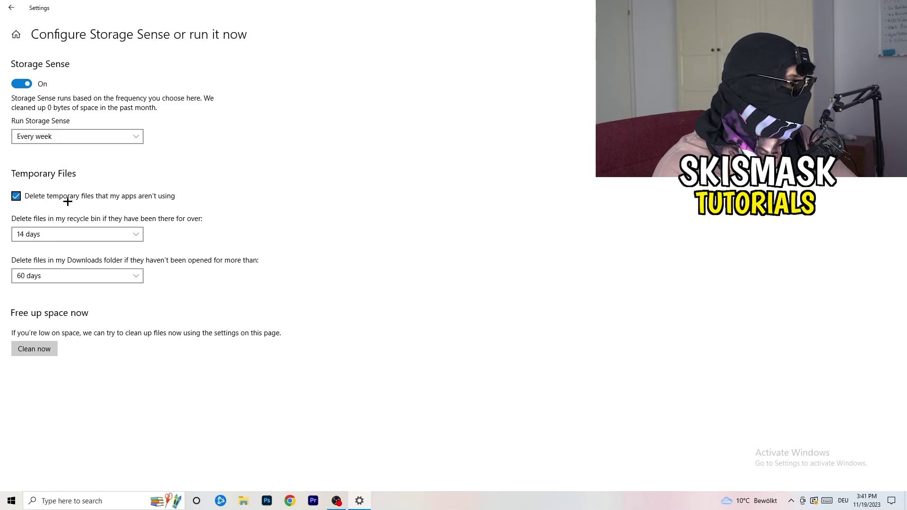
left_click(123, 199)
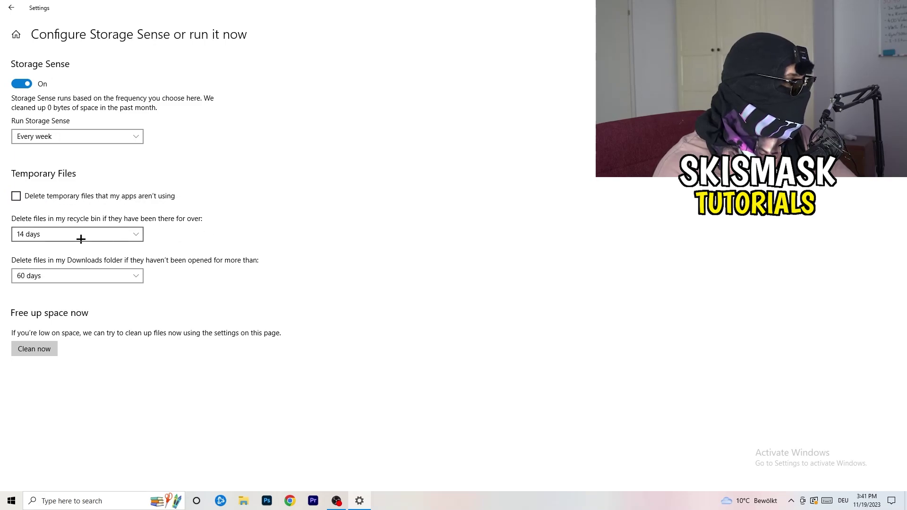
left_click(55, 230)
left_click(147, 288)
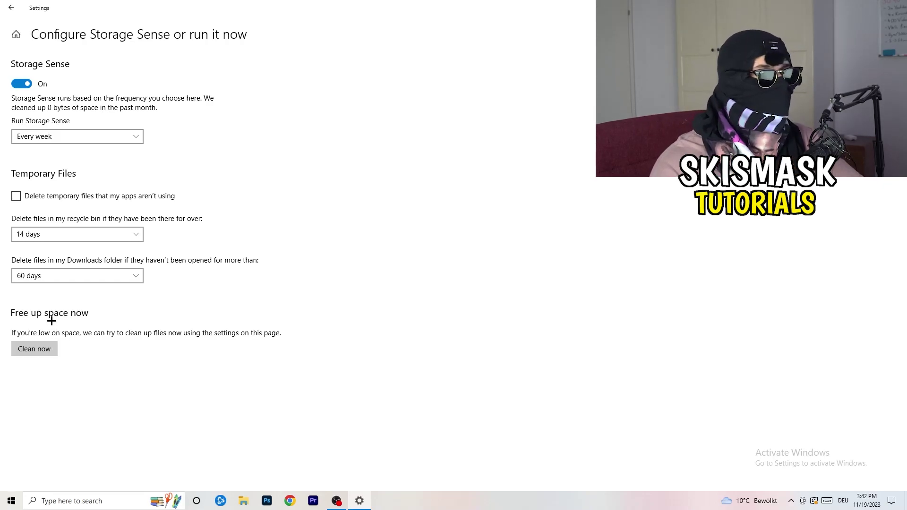
Step: Go to Power & sleep, review the additional power plans with Balanced left active, and close Power Options
left_click(3, 12)
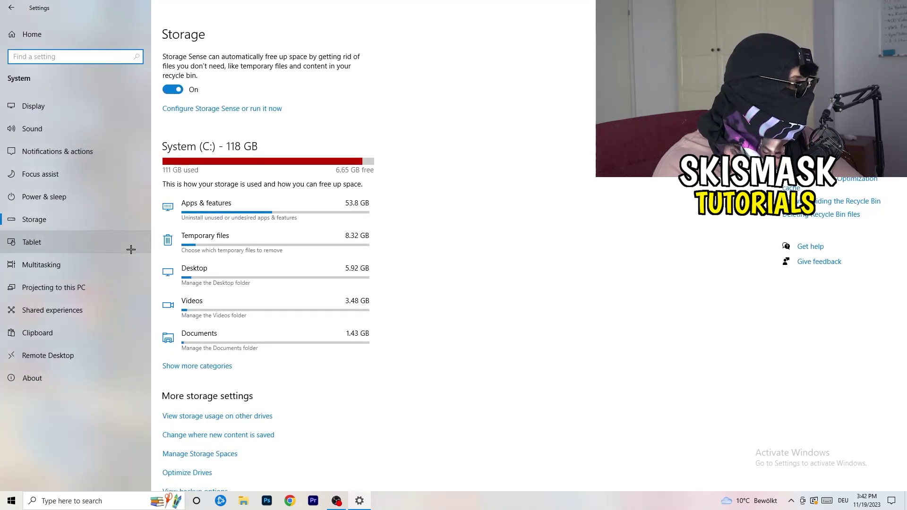
left_click(105, 202)
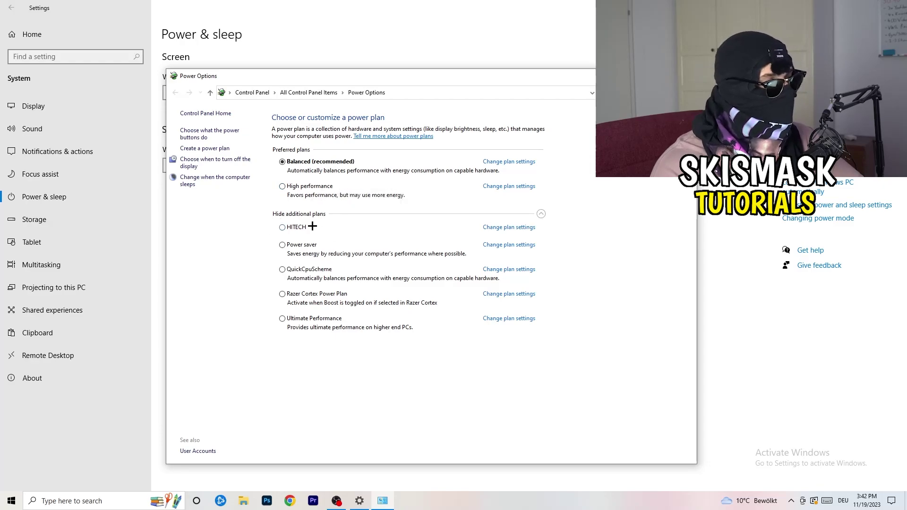
left_click(343, 216)
left_click(542, 214)
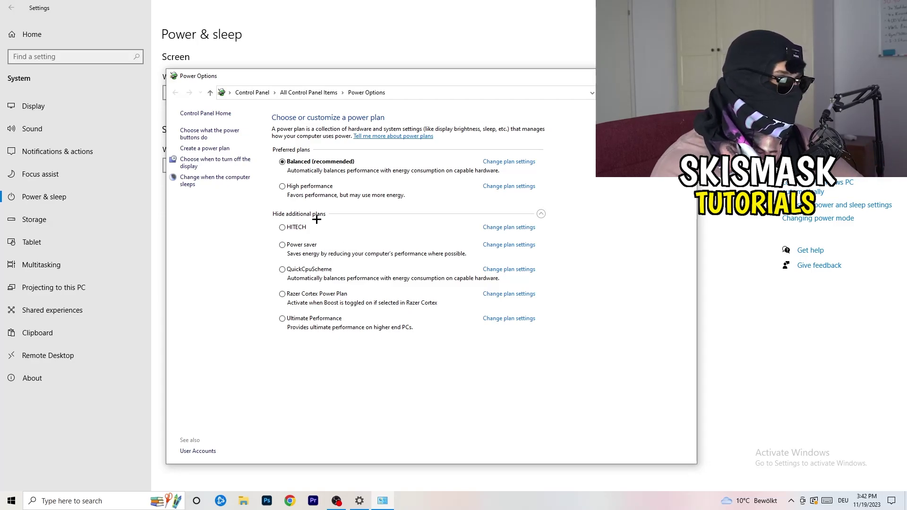
key("alt+F4")
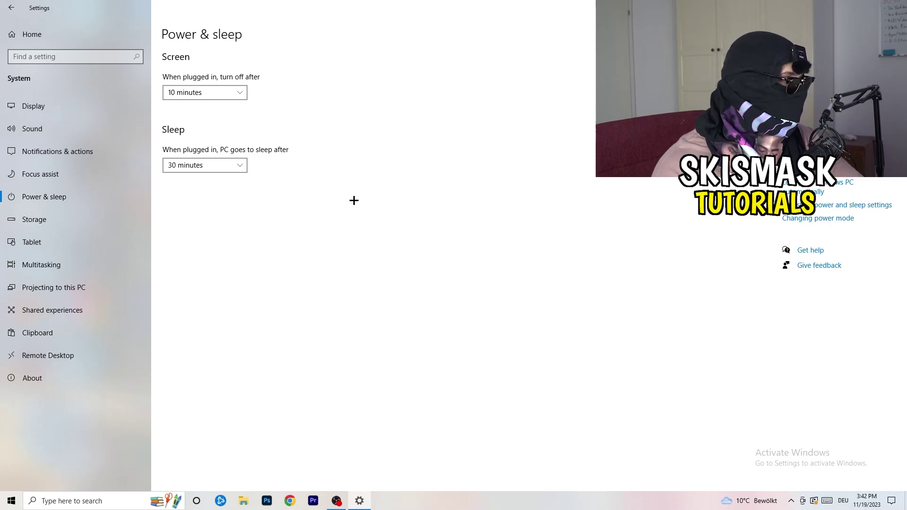
Step: Close Settings, move the Steam shortcut to the desktop centre and bring up its properties
key("alt+F4")
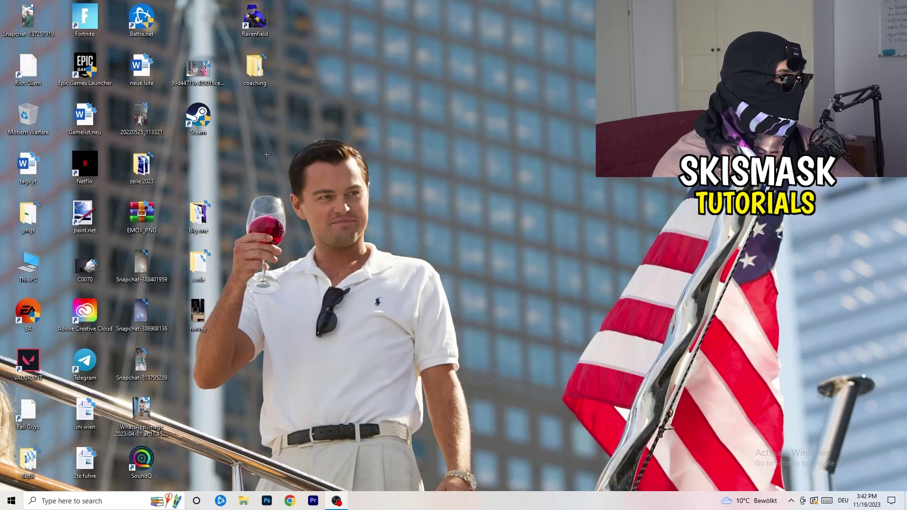
left_click_drag(198, 117, 482, 164)
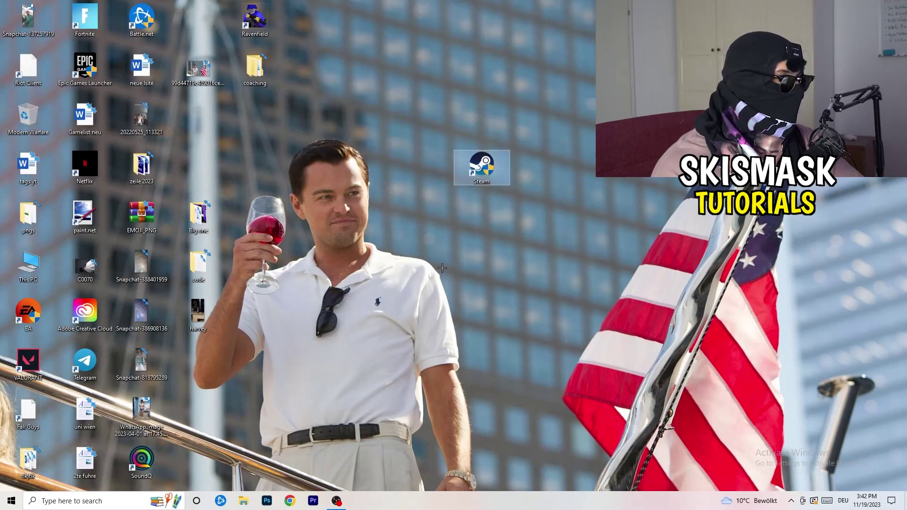
right_click(474, 169)
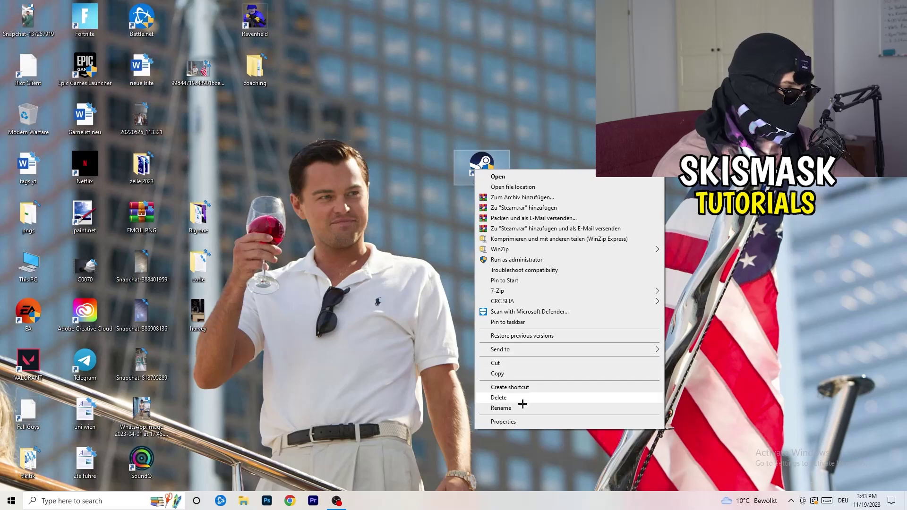
left_click(519, 422)
left_click_drag(536, 179, 438, 133)
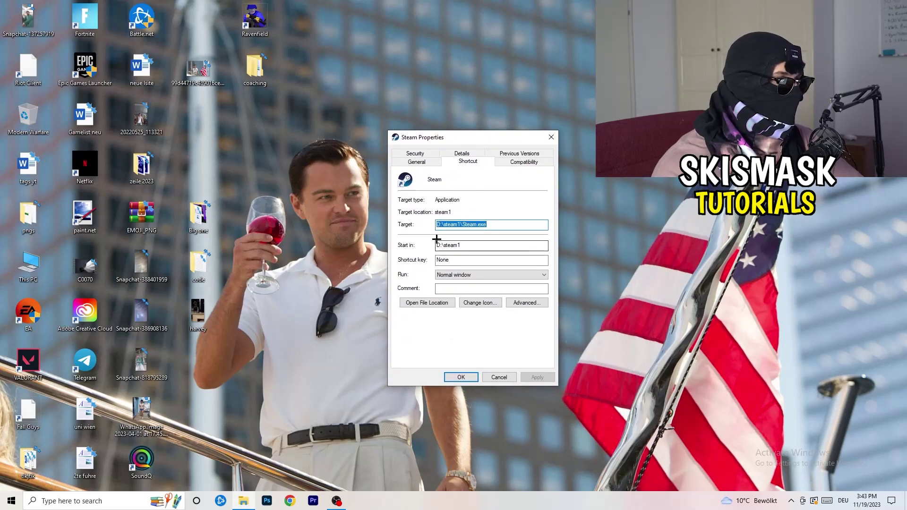
Step: Set Steam to run in Windows 8 compatibility mode and apply the change
left_click(533, 162)
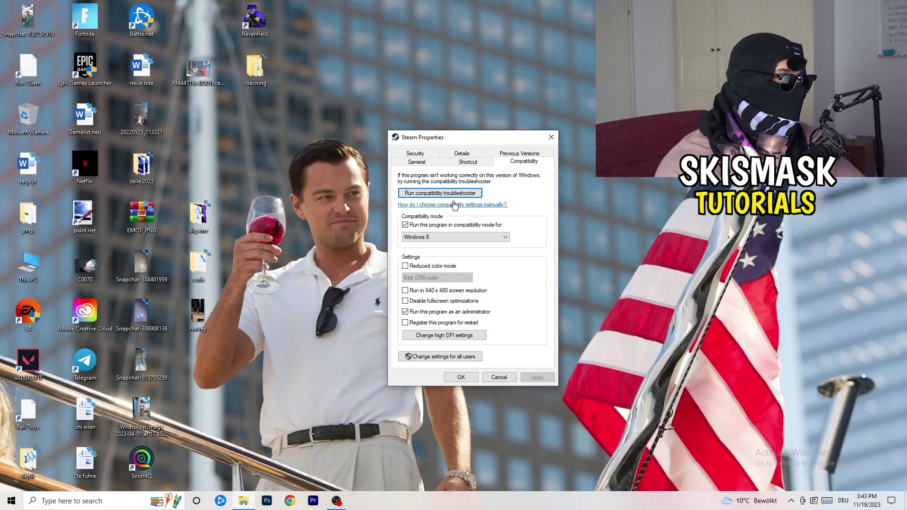
left_click(440, 225)
left_click(425, 226)
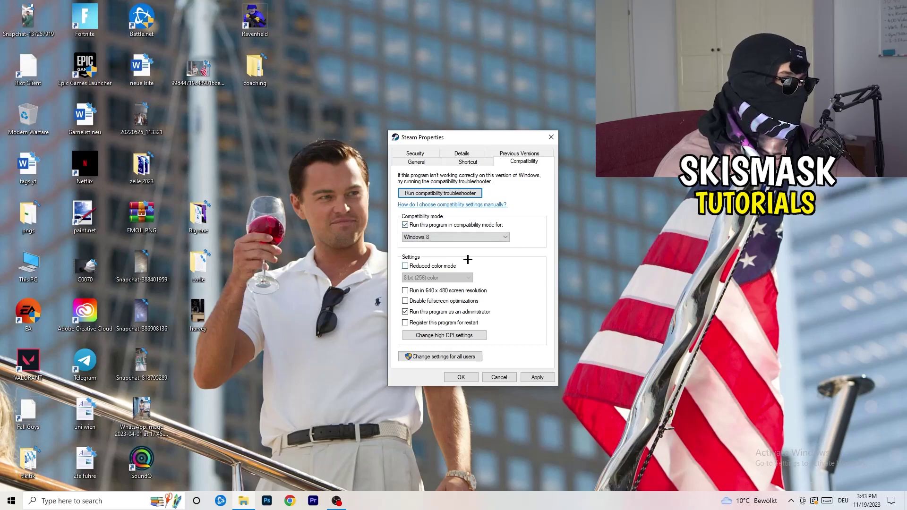
left_click(446, 239)
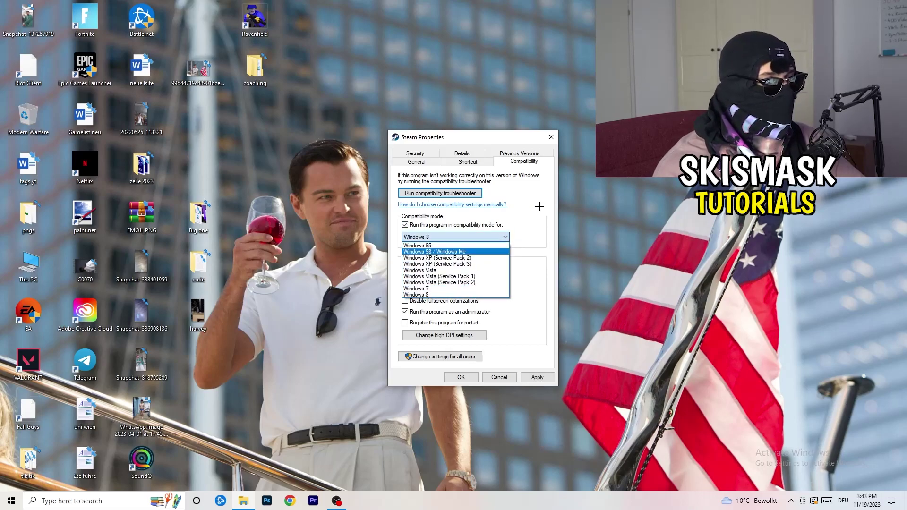
left_click(526, 275)
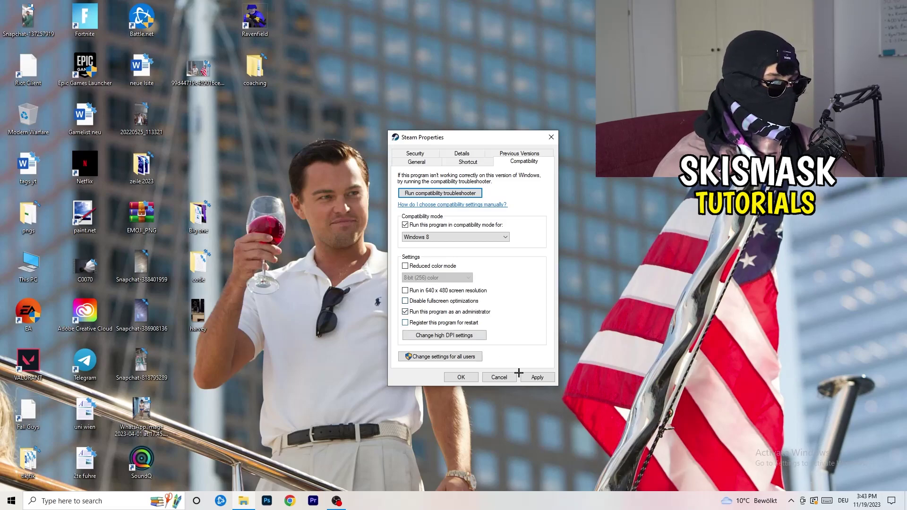
left_click(537, 377)
Step: Confirm Steam's properties with OK and drag the Steam shortcut back among the top-left desktop icons
left_click(461, 377)
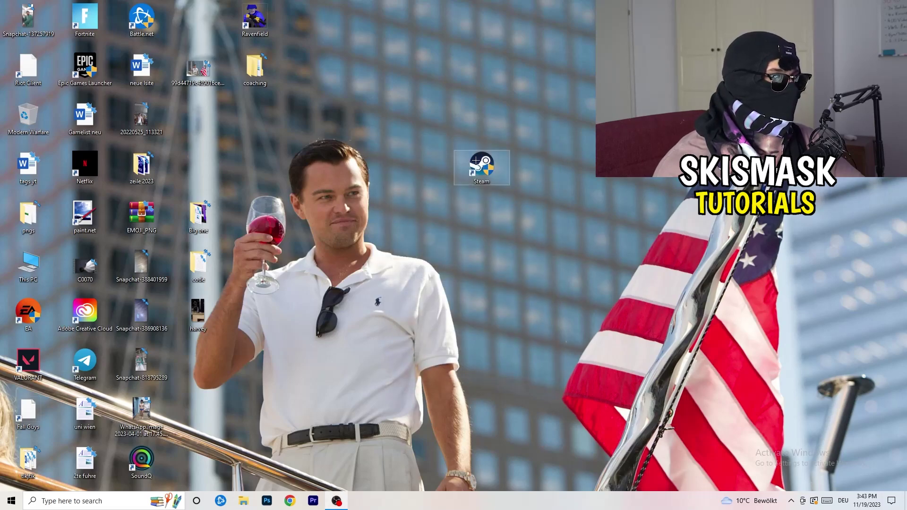
left_click_drag(483, 169, 518, 160)
left_click(541, 252)
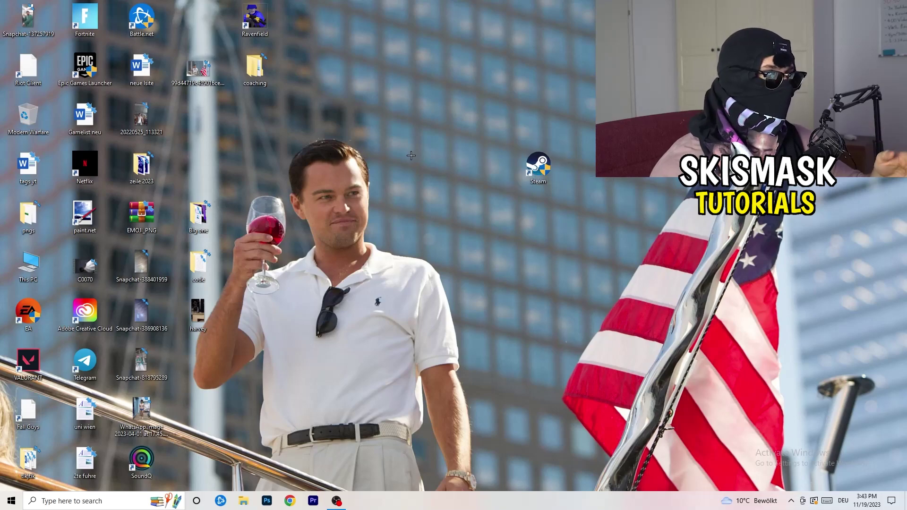
right_click(537, 165)
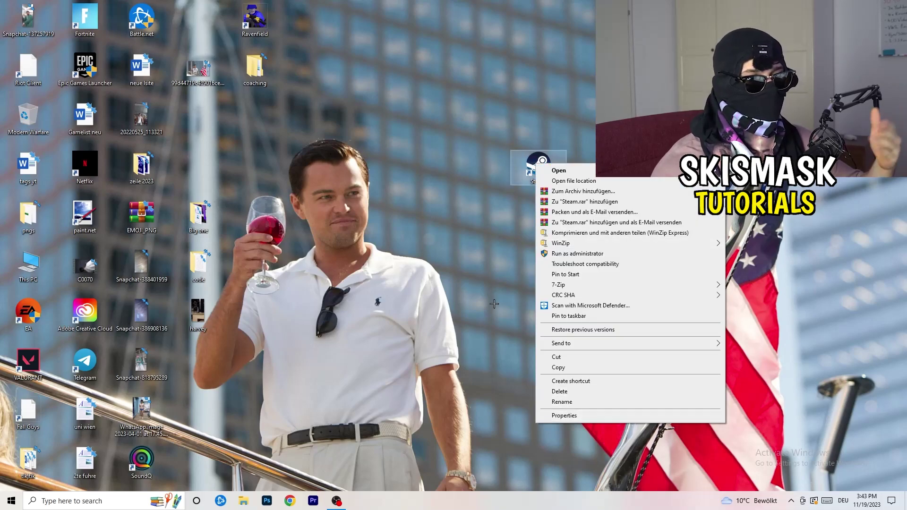
left_click(428, 201)
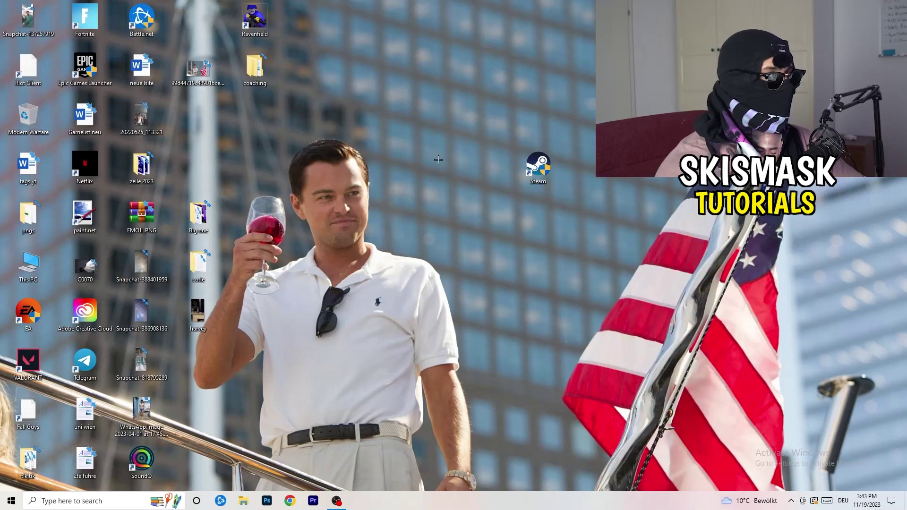
left_click_drag(538, 165, 198, 116)
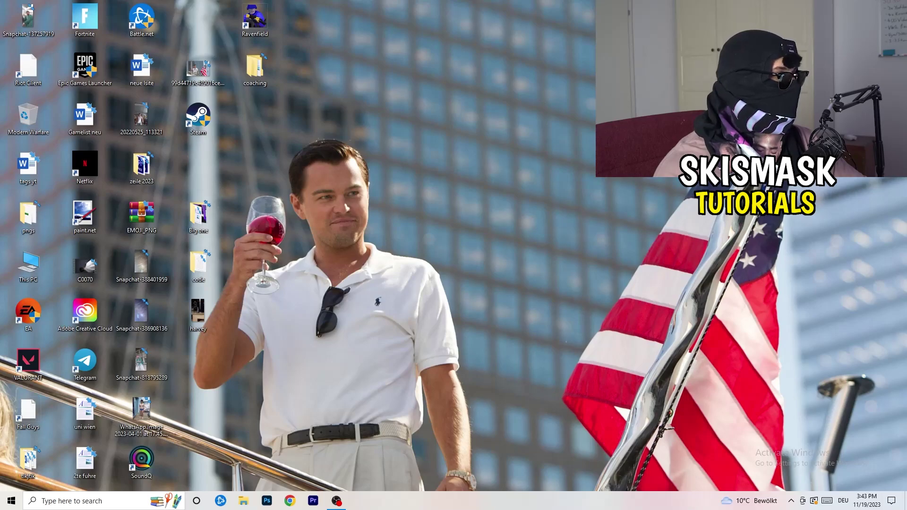
Step: Open Settings from Start and go to Gaming's Xbox Game Bar page, which is set to Off
left_click(11, 500)
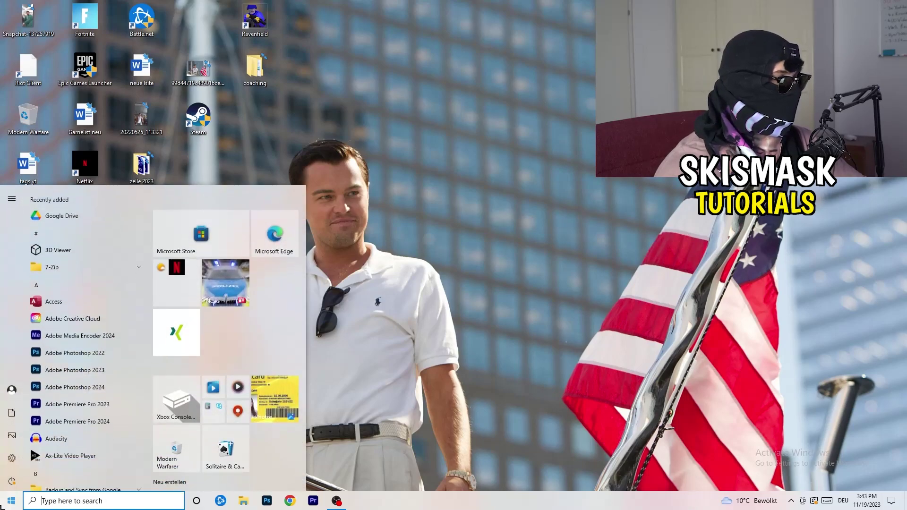
left_click(12, 457)
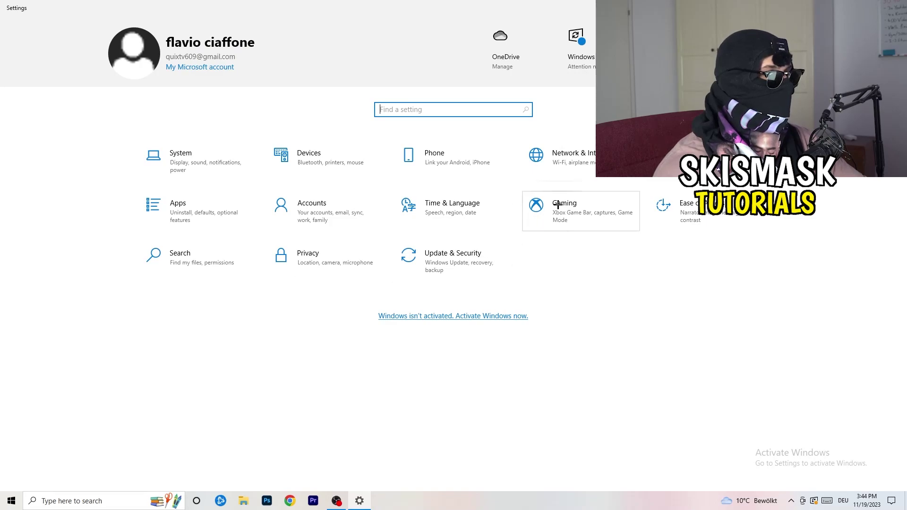
left_click(536, 207)
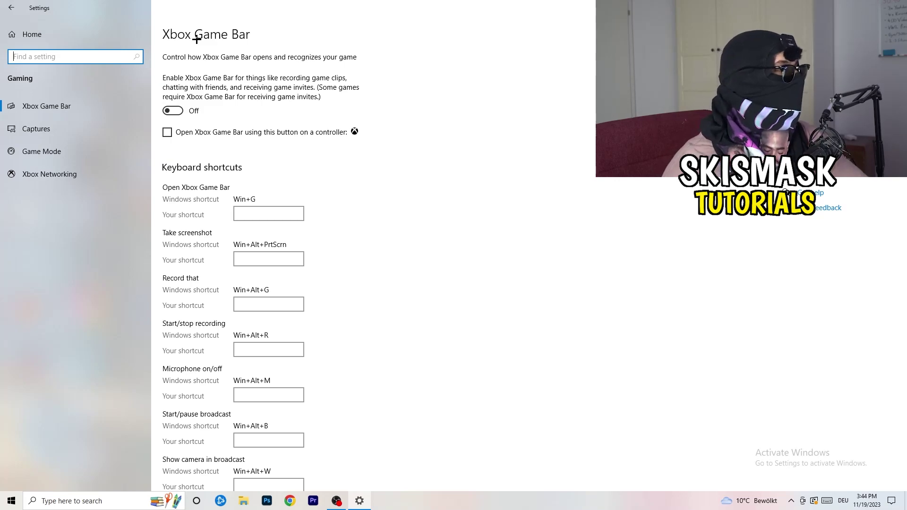
Step: Check the Captures page: background recording and game audio recording Off, 30 fps
left_click(87, 137)
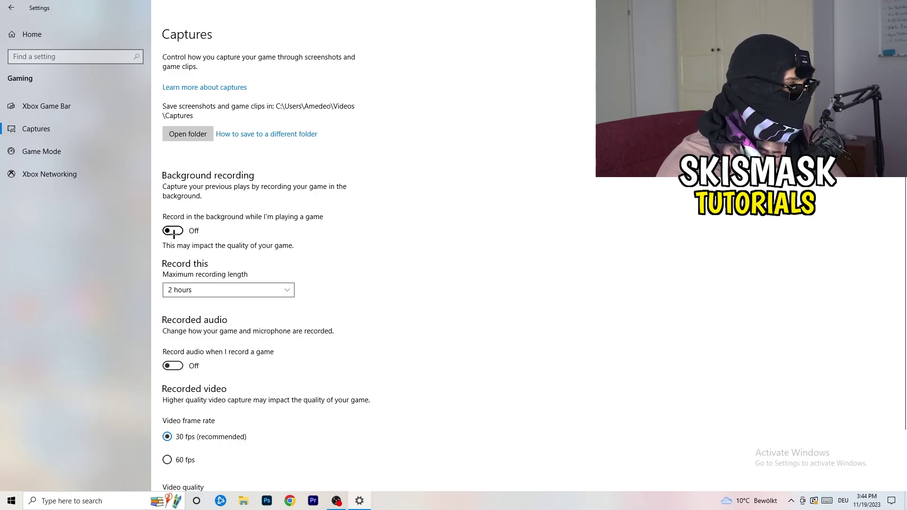
scroll(272, 293, "down", 2)
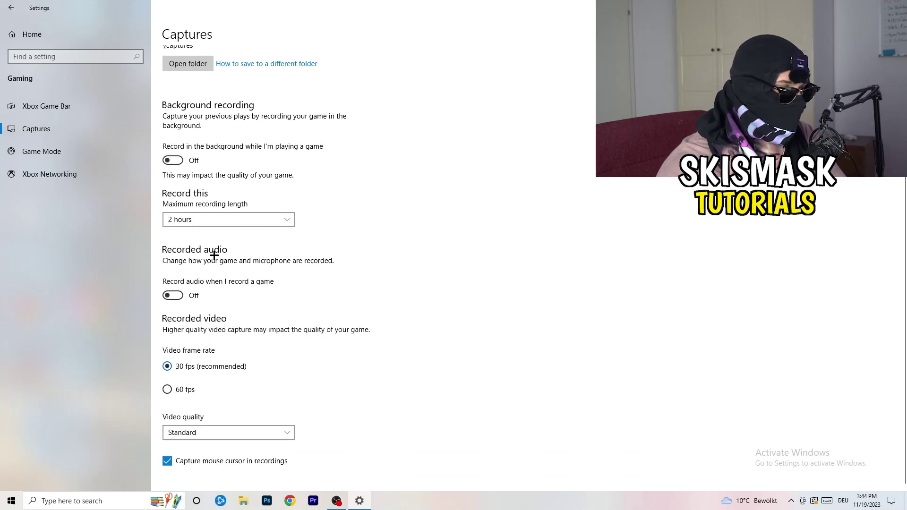
scroll(291, 382, "up", 2)
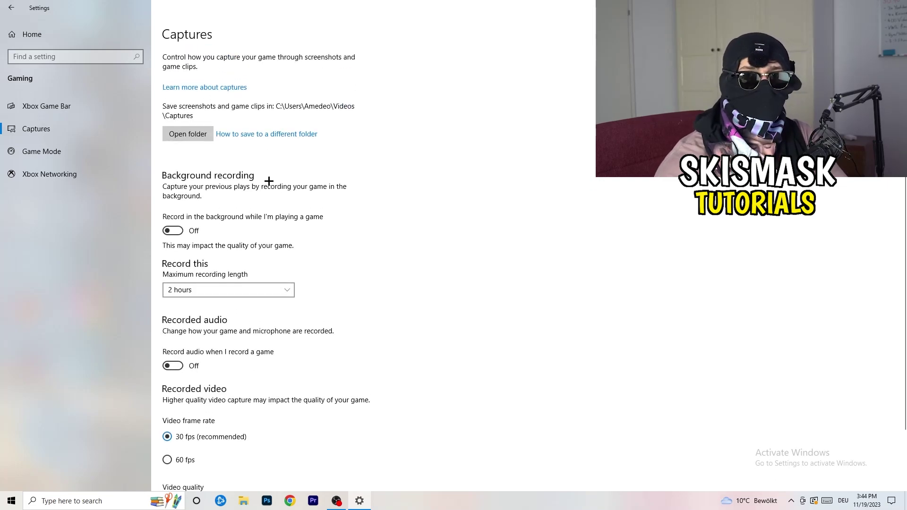
Step: Verify Game Mode is On, then return to the Settings home page
left_click(45, 151)
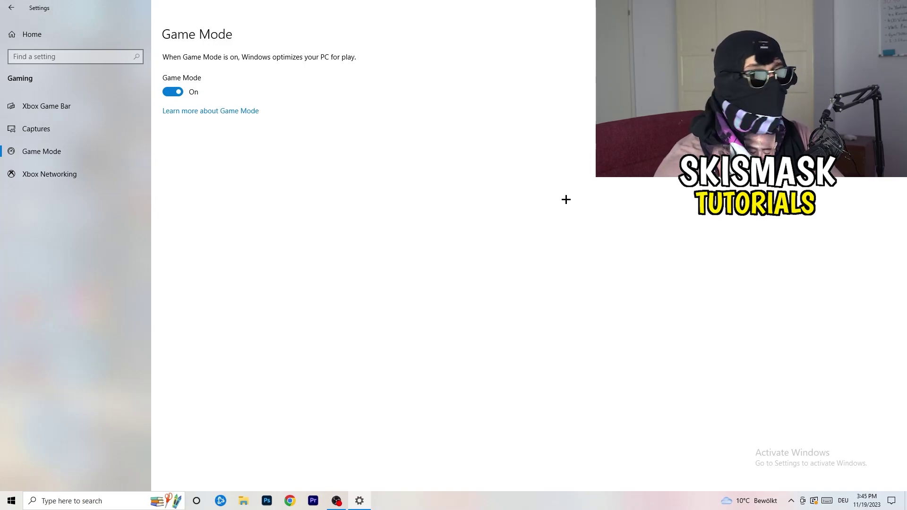
left_click(9, 6)
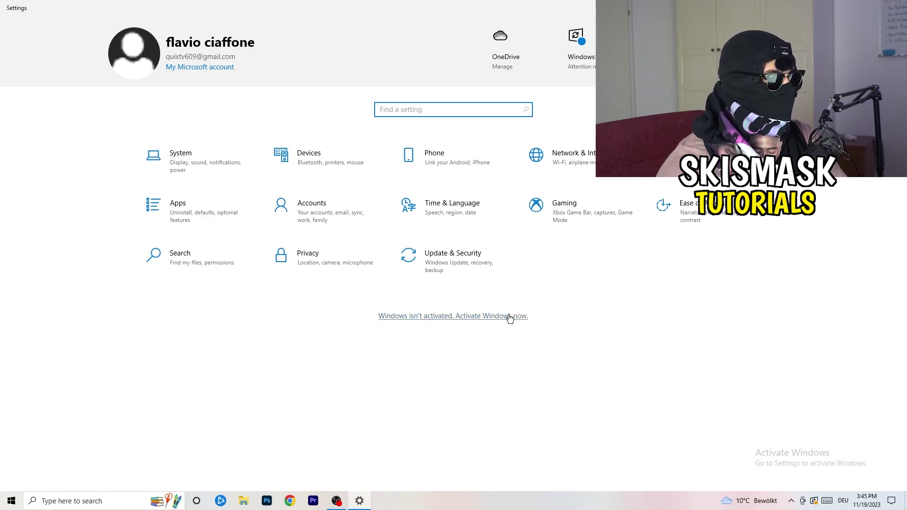
Step: Check Windows Update, showing the 2023-11 Cumulative Update (KB5032189) pending restart
left_click(445, 259)
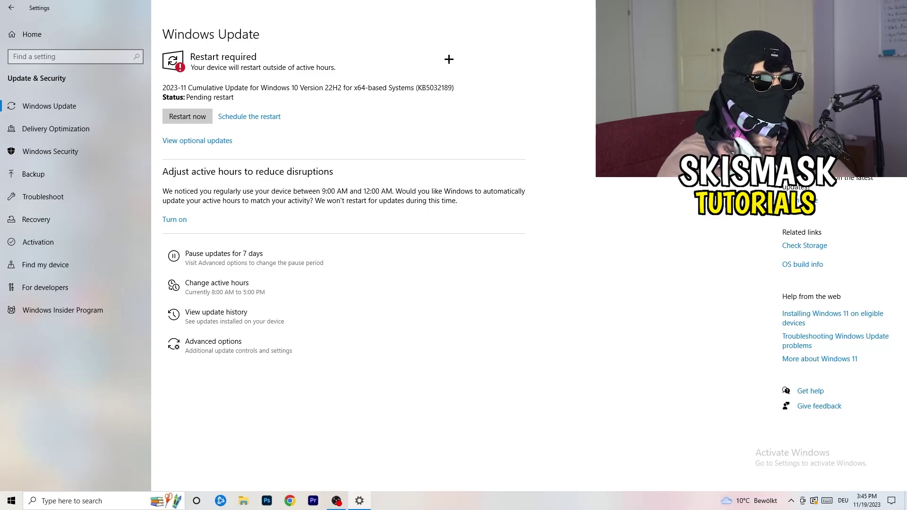
key("alt+F4")
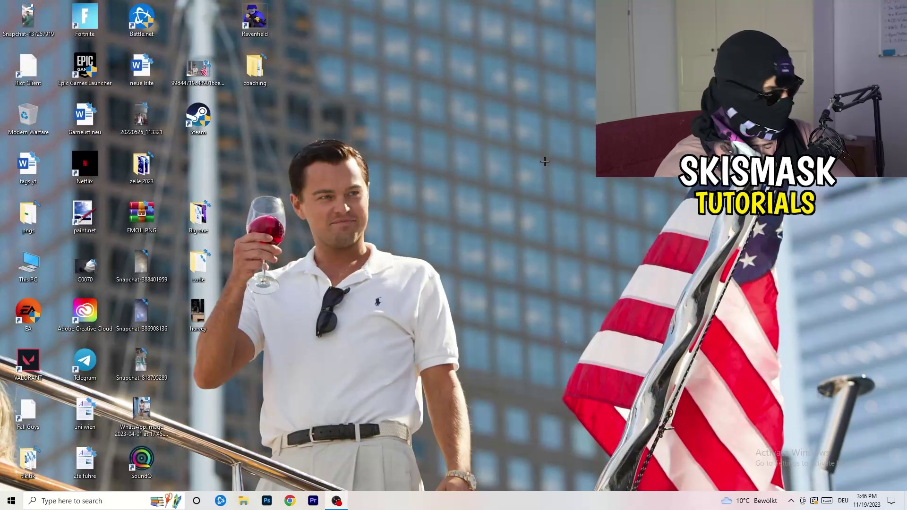